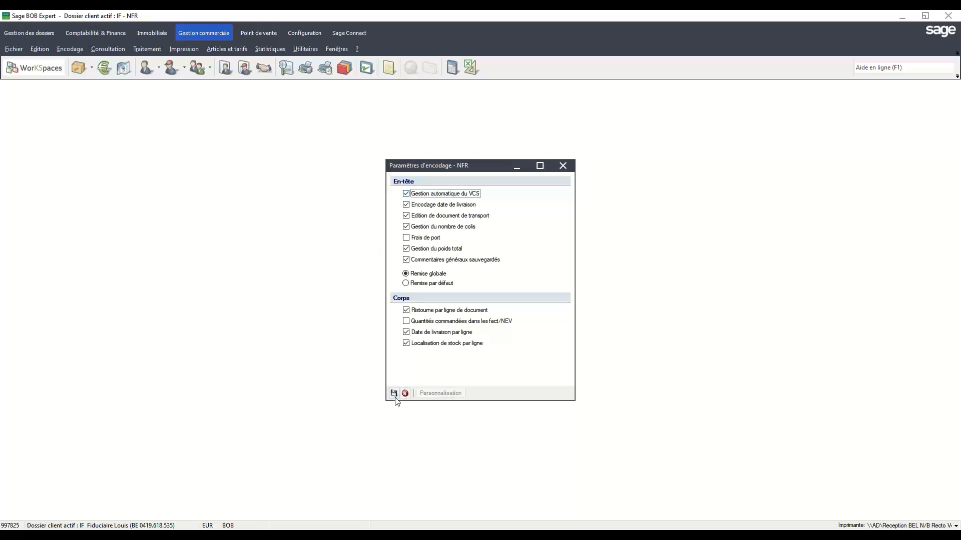
# Save the document entry parameters and close their window
pyautogui.click(395, 394)
pyautogui.click(561, 166)
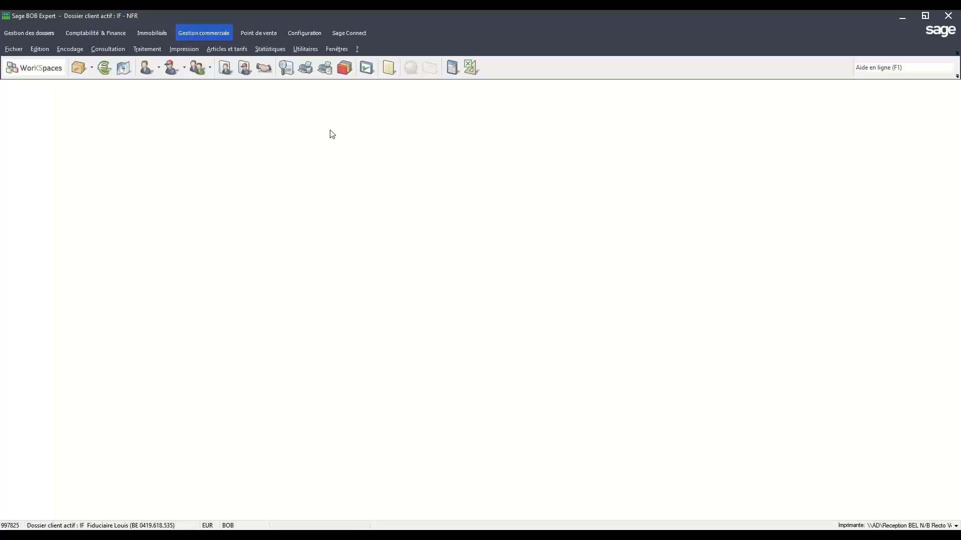
# Open the Encodages options of the Comptabilité section in the application configuration
pyautogui.click(303, 33)
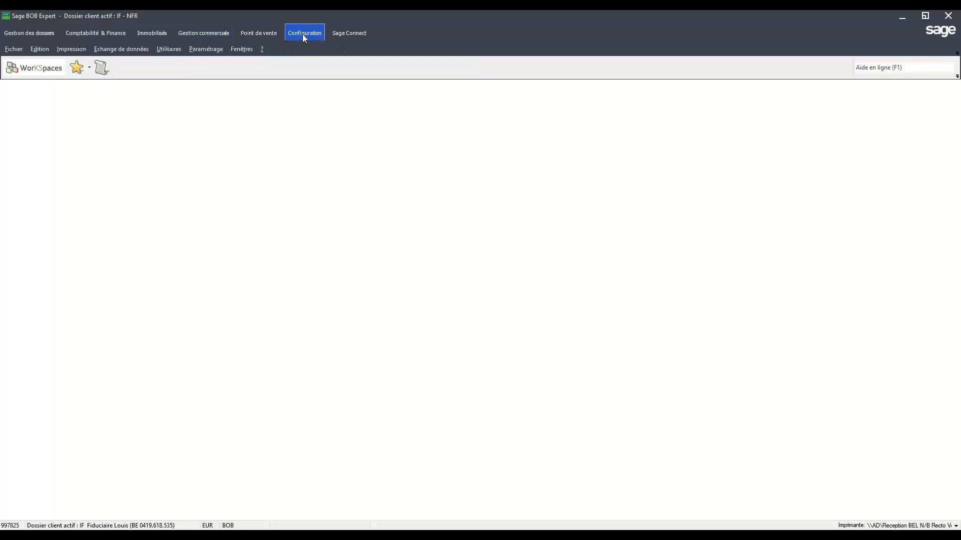
pyautogui.click(79, 71)
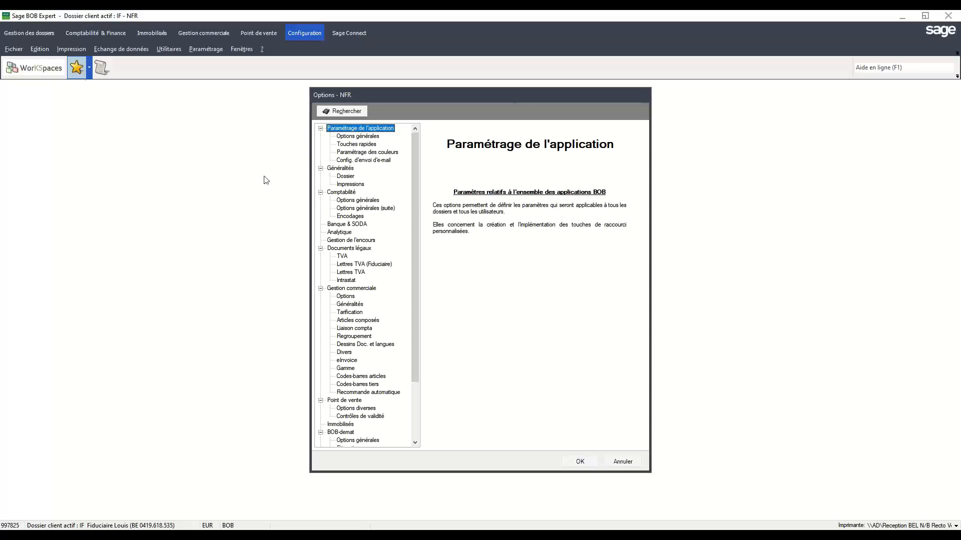
pyautogui.click(350, 193)
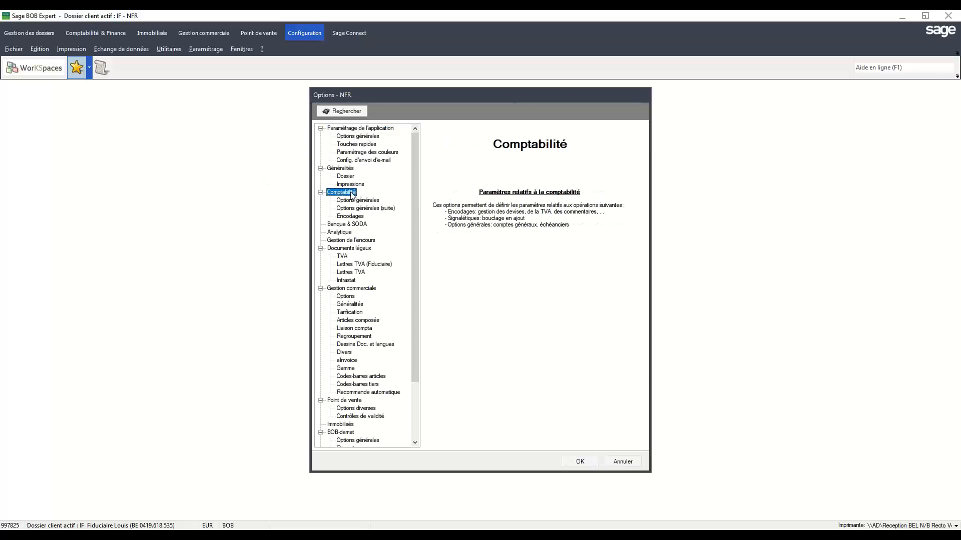
pyautogui.click(353, 219)
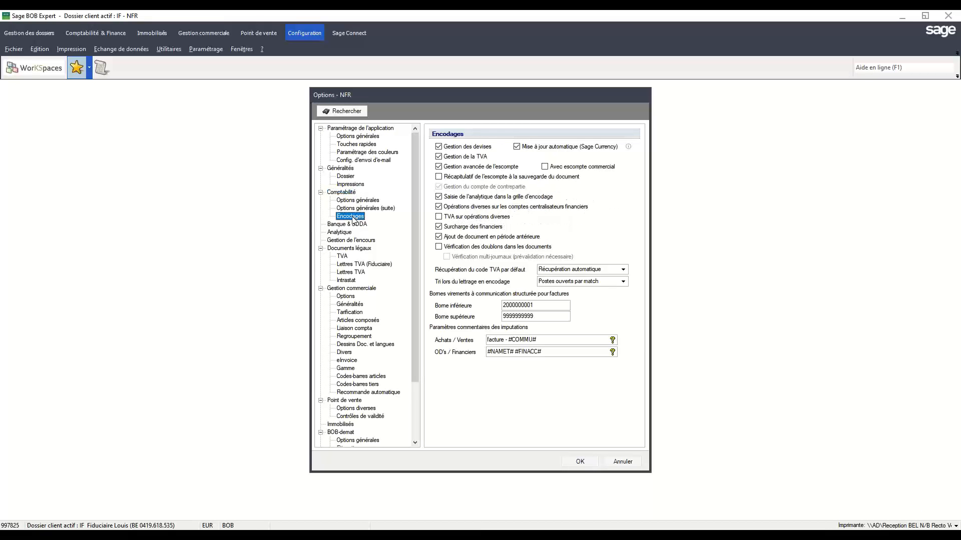
# Examine the lower and upper bounds for structured communication transfers on invoices, and close the options
pyautogui.click(543, 306)
pyautogui.click(546, 317)
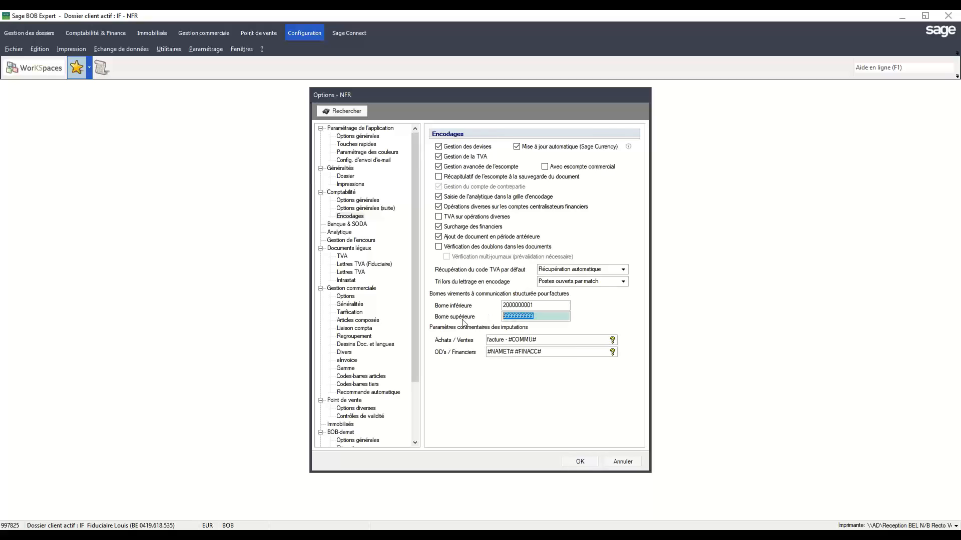
pyautogui.moveTo(510, 306); pyautogui.dragTo(488, 306)
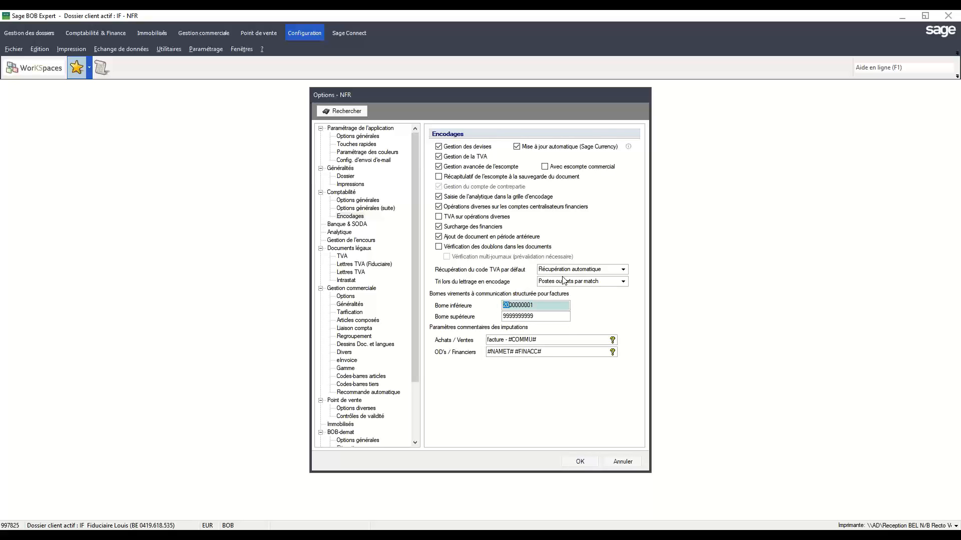
pyautogui.click(533, 305)
pyautogui.moveTo(532, 305); pyautogui.dragTo(507, 303)
pyautogui.click(532, 304)
pyautogui.moveTo(534, 305); pyautogui.dragTo(469, 310)
pyautogui.moveTo(537, 314); pyautogui.dragTo(478, 319)
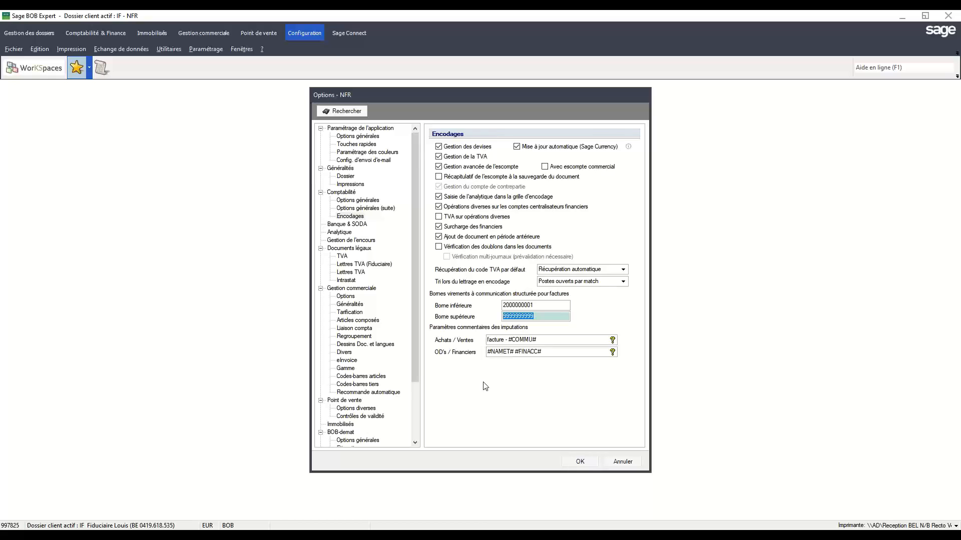
pyautogui.moveTo(510, 305); pyautogui.dragTo(479, 305)
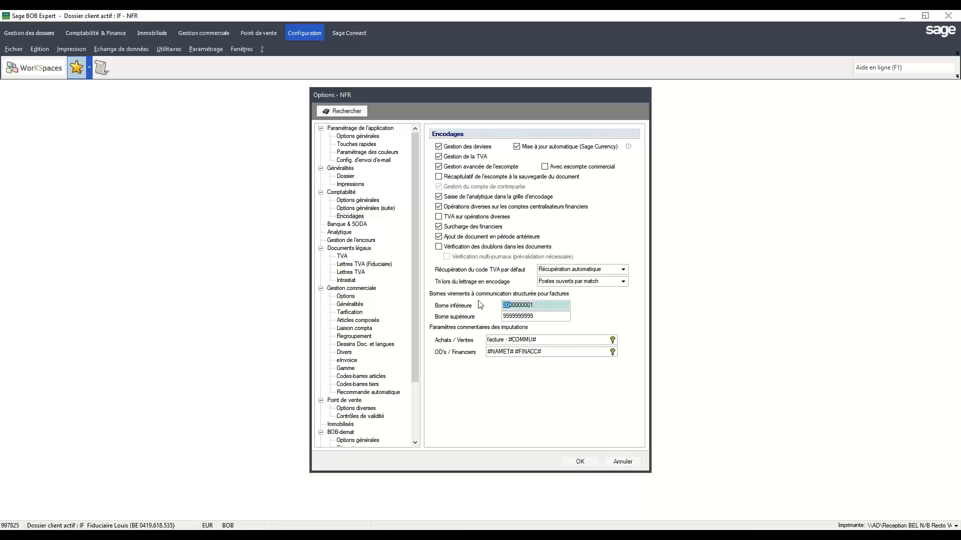
pyautogui.click(580, 462)
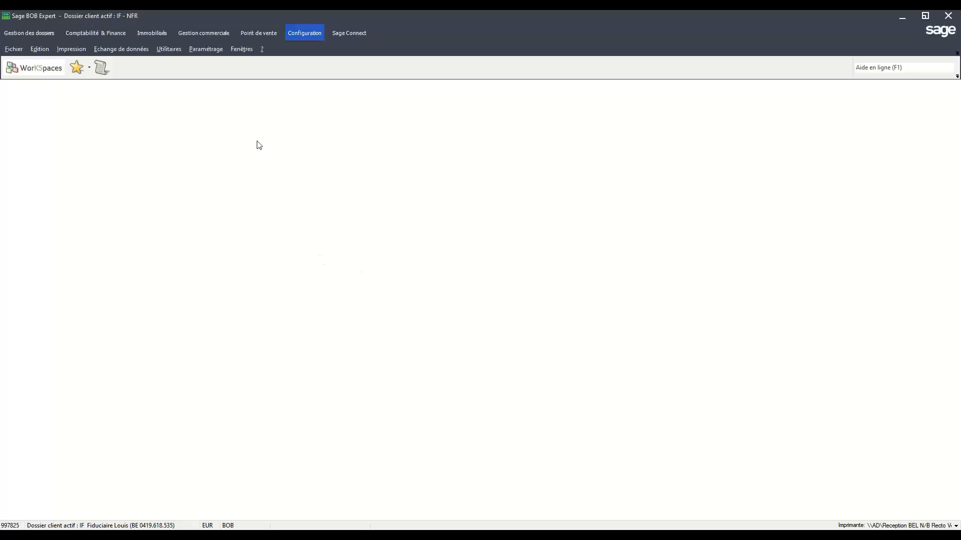
# Open the commercial management document designs and load the FACSF standard invoice in the report designer
pyautogui.click(203, 33)
pyautogui.click(305, 49)
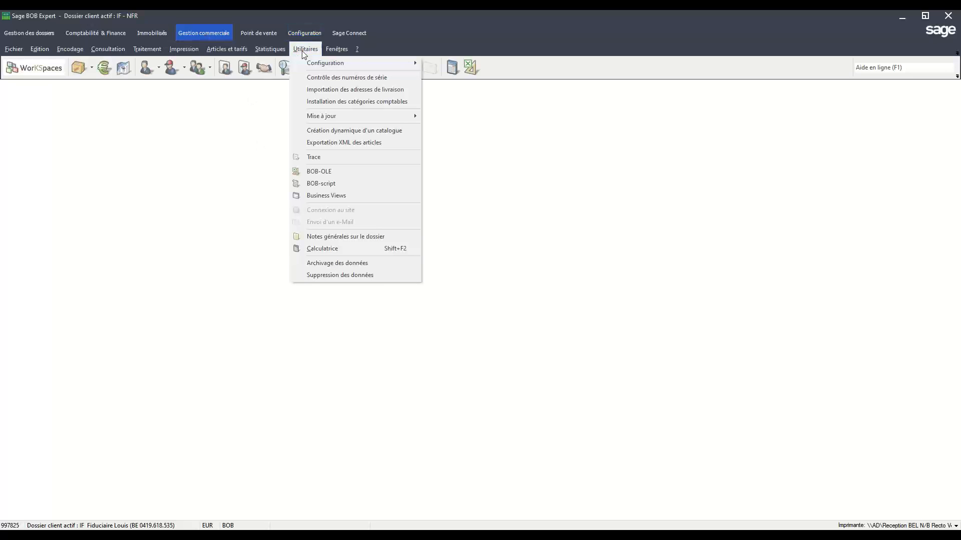
pyautogui.moveTo(309, 67)
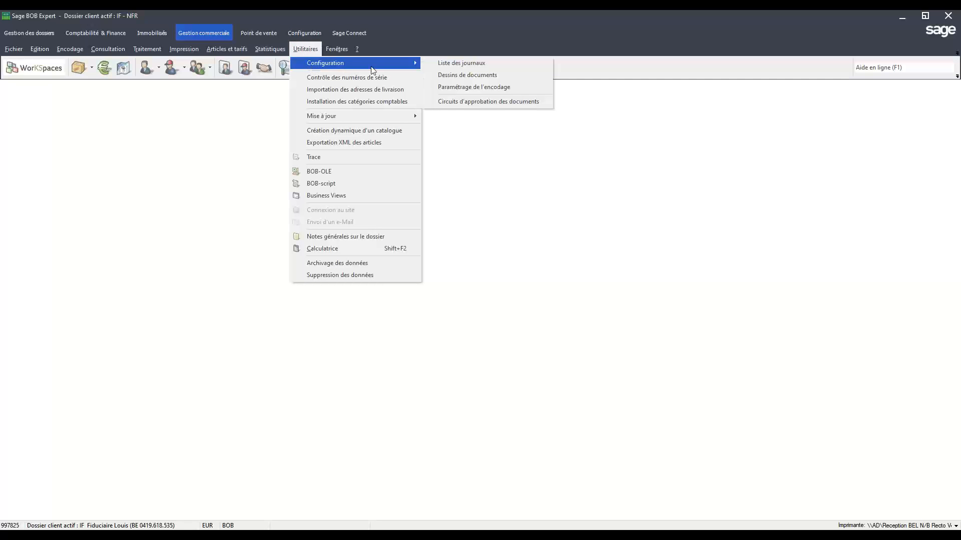
pyautogui.click(466, 77)
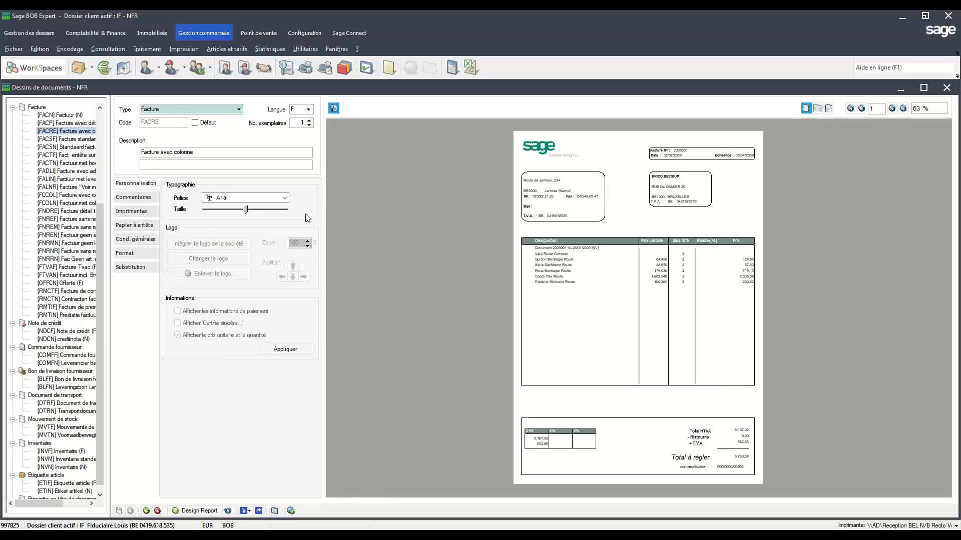
pyautogui.click(64, 140)
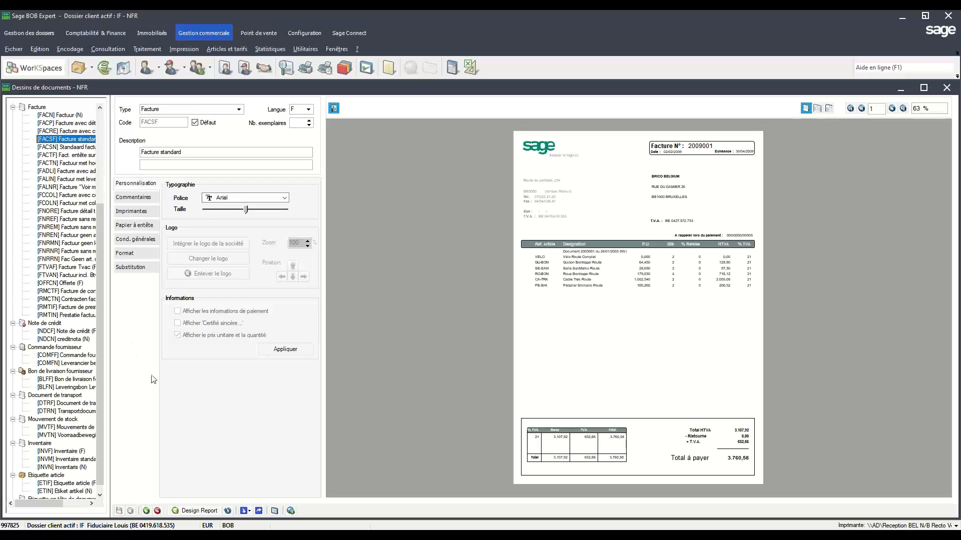
pyautogui.click(203, 515)
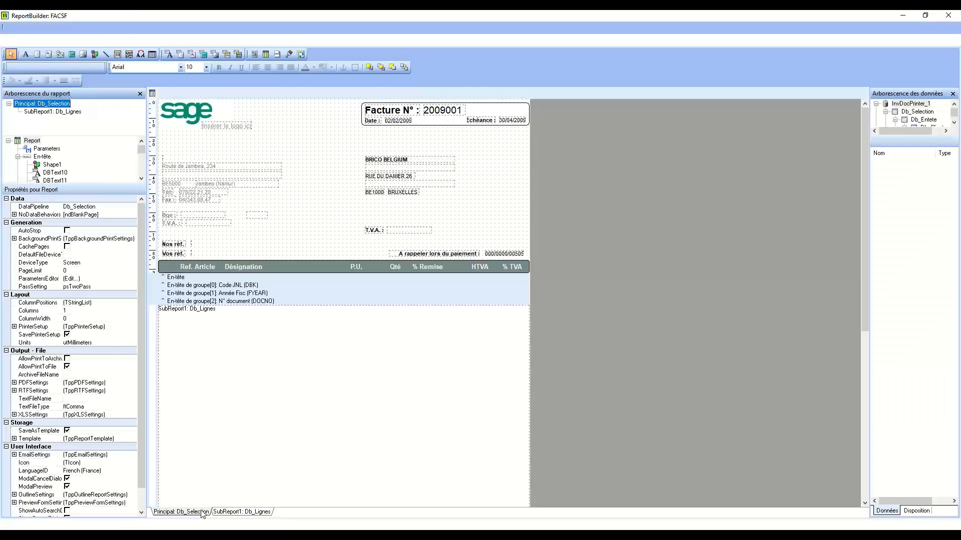
# Move the Escompte label and its amount together in the footer summary to left 104.775 and top 23.813 mm
pyautogui.moveTo(864, 156); pyautogui.dragTo(865, 323)
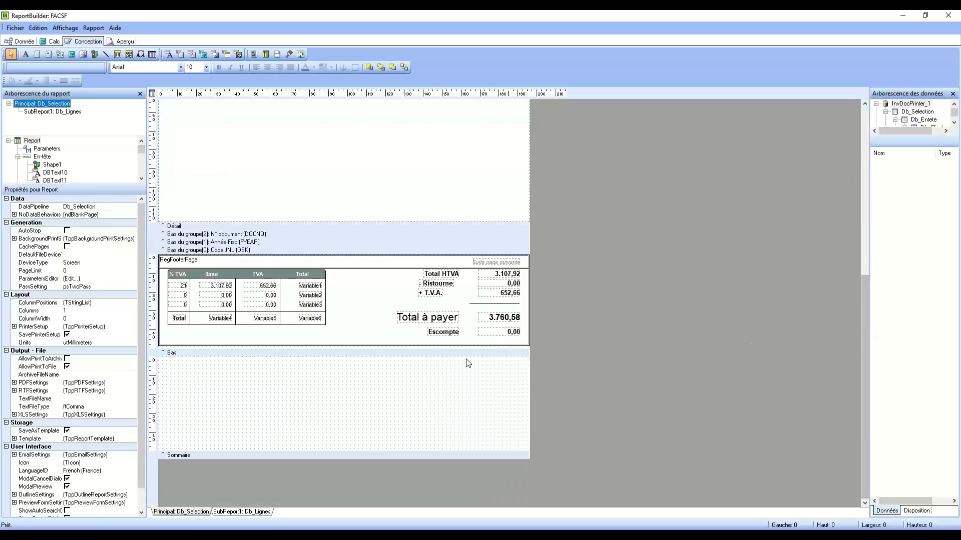
pyautogui.click(413, 331)
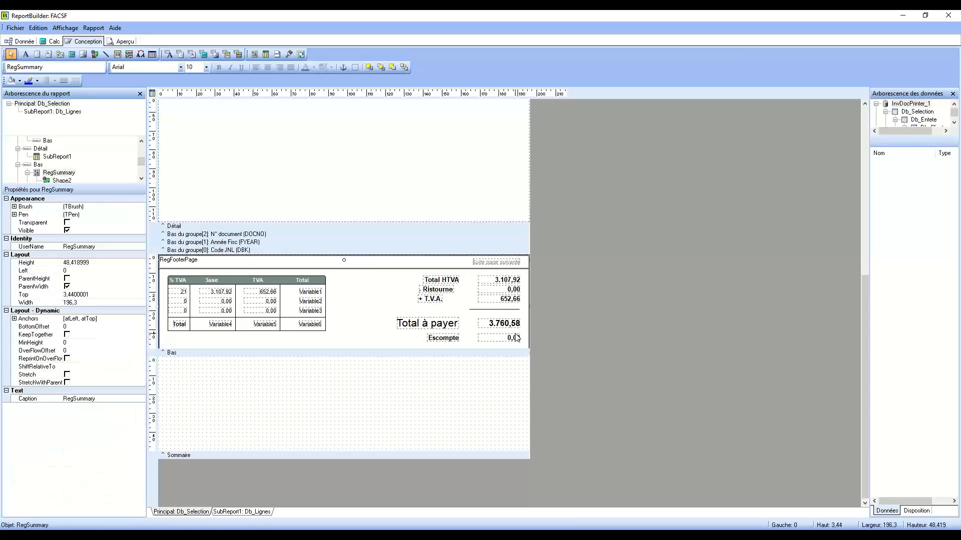
pyautogui.click(453, 334)
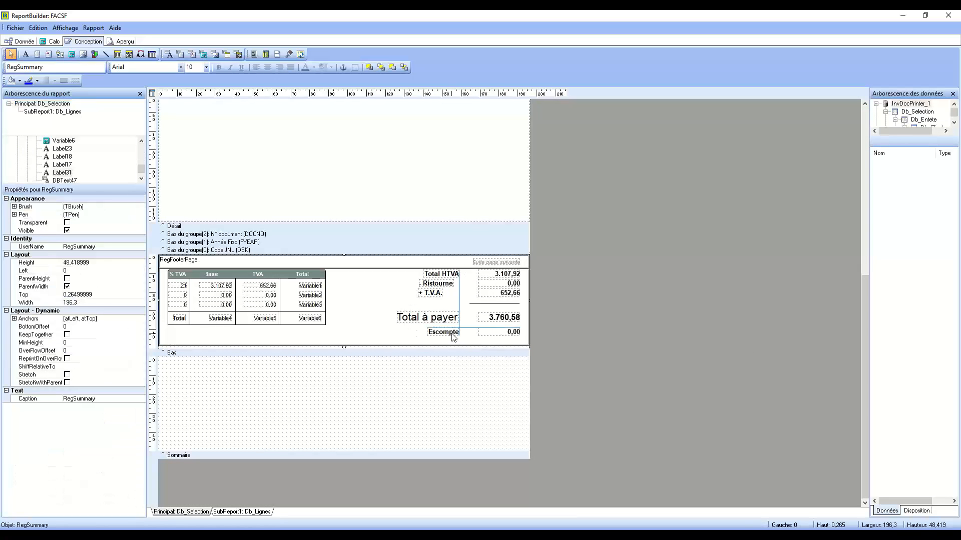
pyautogui.keyDown('shift'); pyautogui.click(501, 334); pyautogui.keyUp('shift')
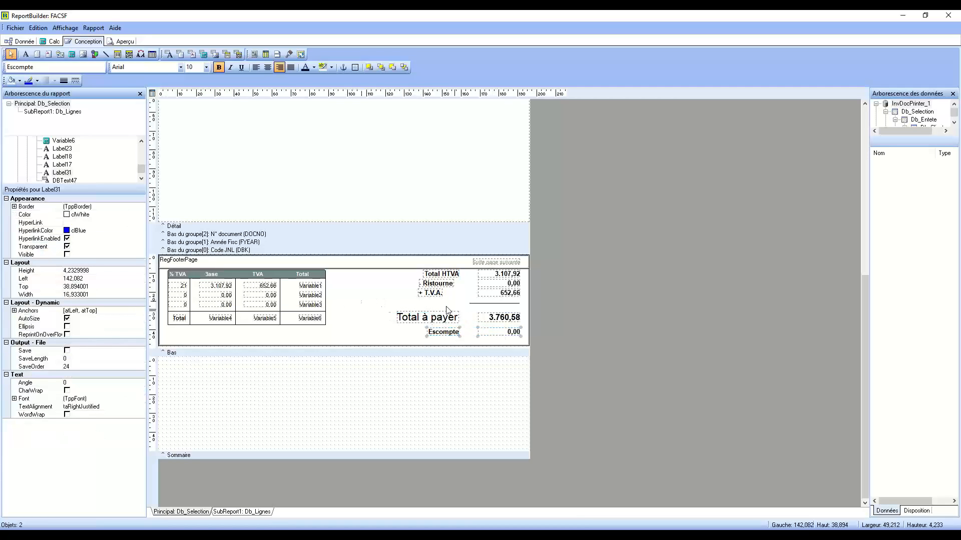
pyautogui.moveTo(430, 305); pyautogui.dragTo(431, 305)
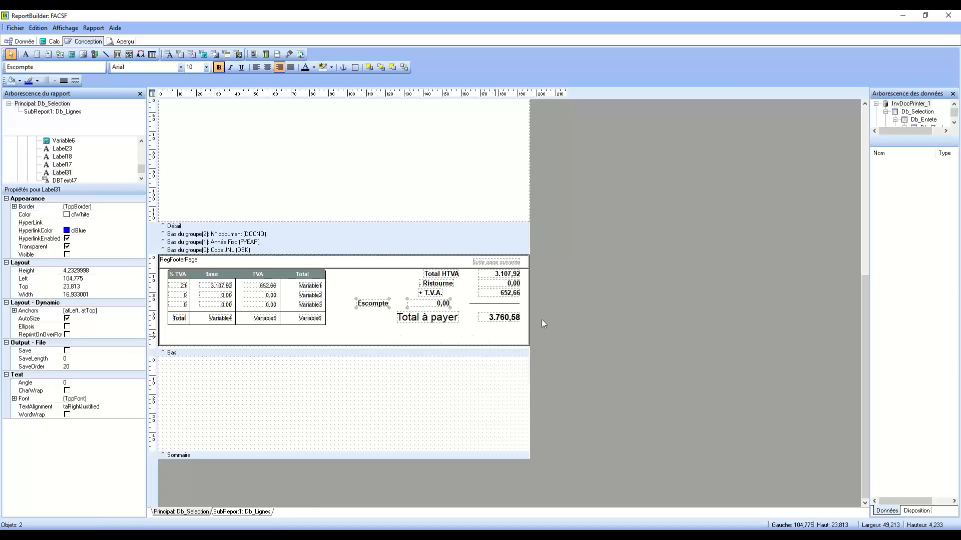
# Find the VCS field in Db_Entete, sorting the fields by name, and place it in the footer below Total à payer
pyautogui.moveTo(906, 136); pyautogui.dragTo(905, 261)
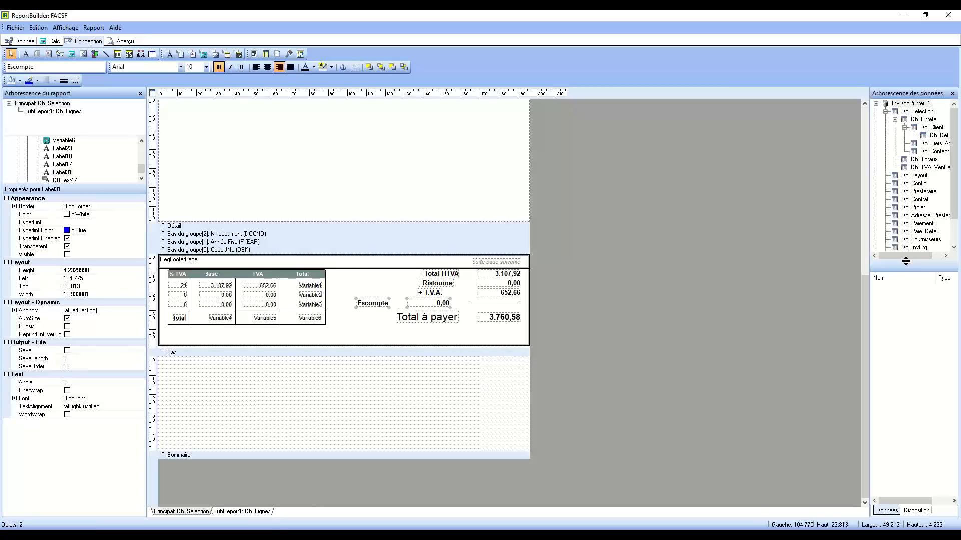
pyautogui.click(919, 120)
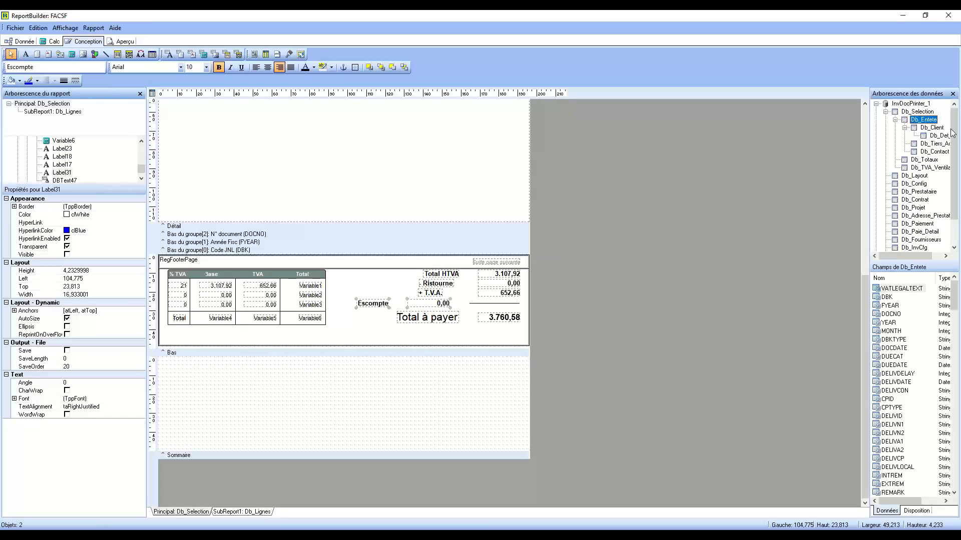
pyautogui.moveTo(955, 297); pyautogui.dragTo(956, 334)
pyautogui.click(887, 426)
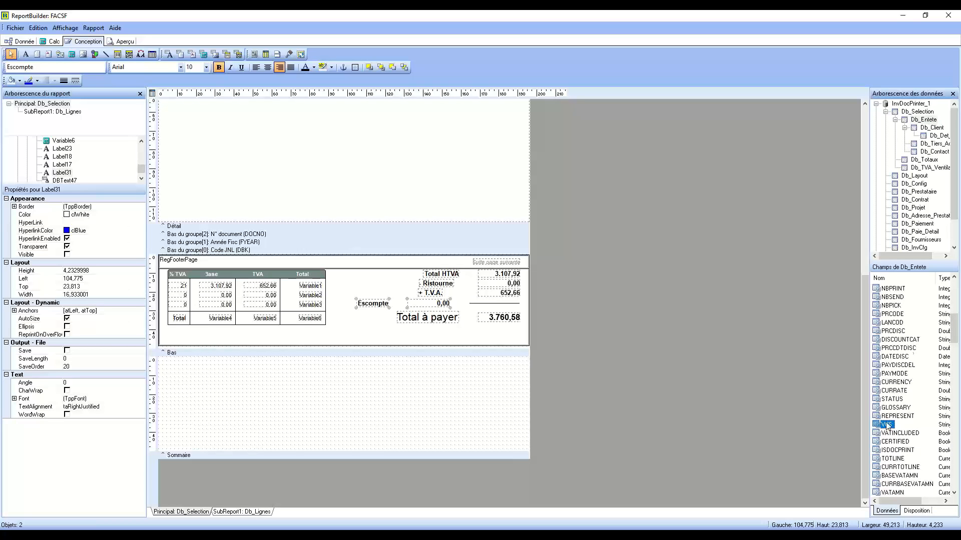
pyautogui.click(897, 278)
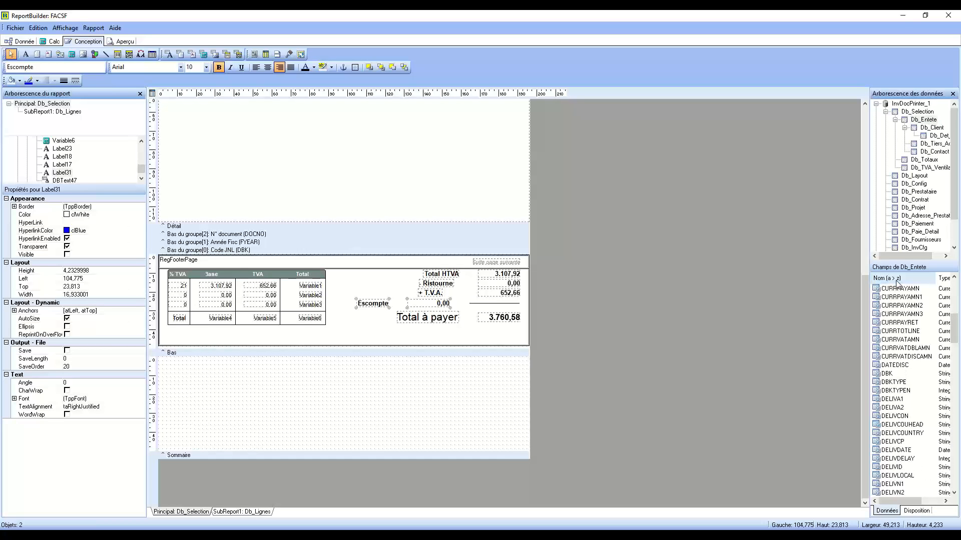
pyautogui.moveTo(955, 329); pyautogui.dragTo(954, 473)
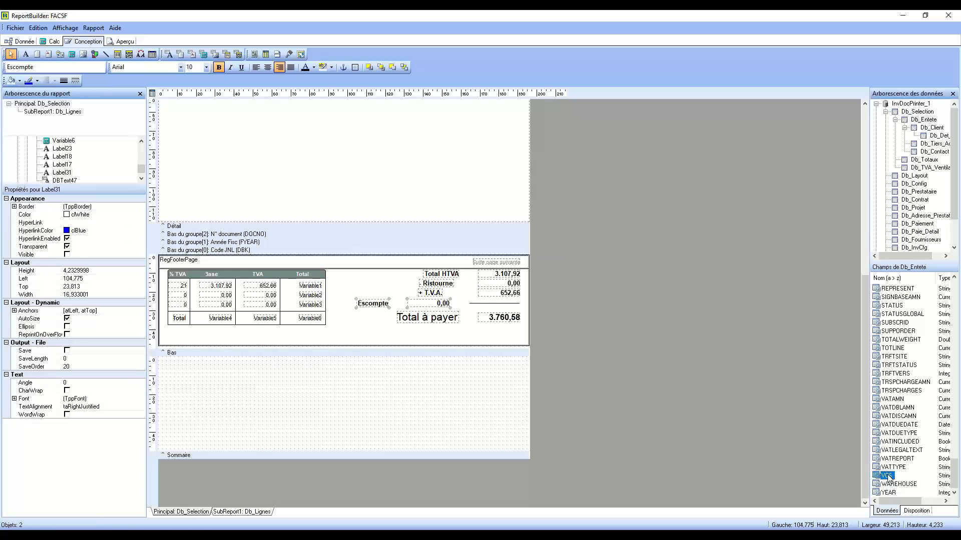
pyautogui.moveTo(887, 477); pyautogui.dragTo(490, 334)
pyautogui.moveTo(371, 332); pyautogui.dragTo(369, 331)
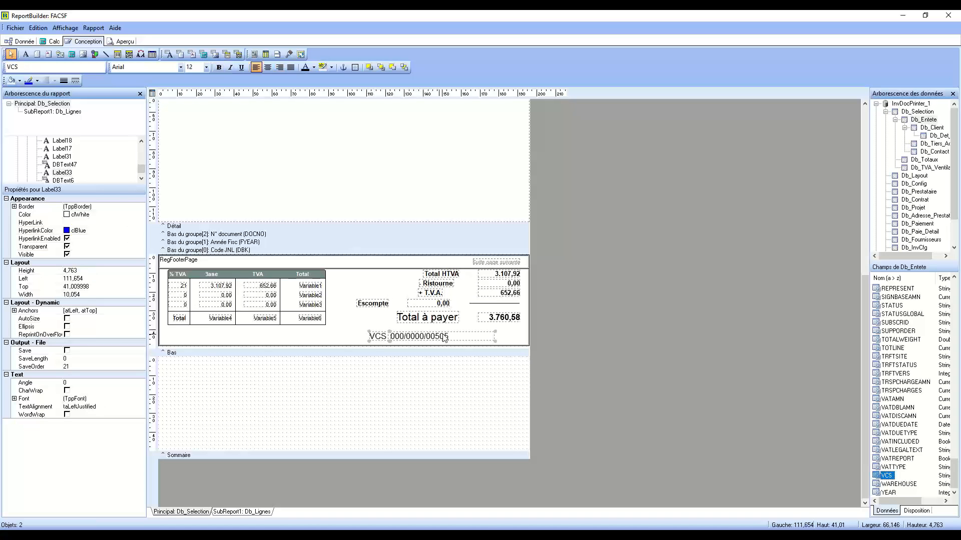
# Narrow the VCS value field and position it directly beneath the total payable amount
pyautogui.click(516, 340)
pyautogui.click(491, 337)
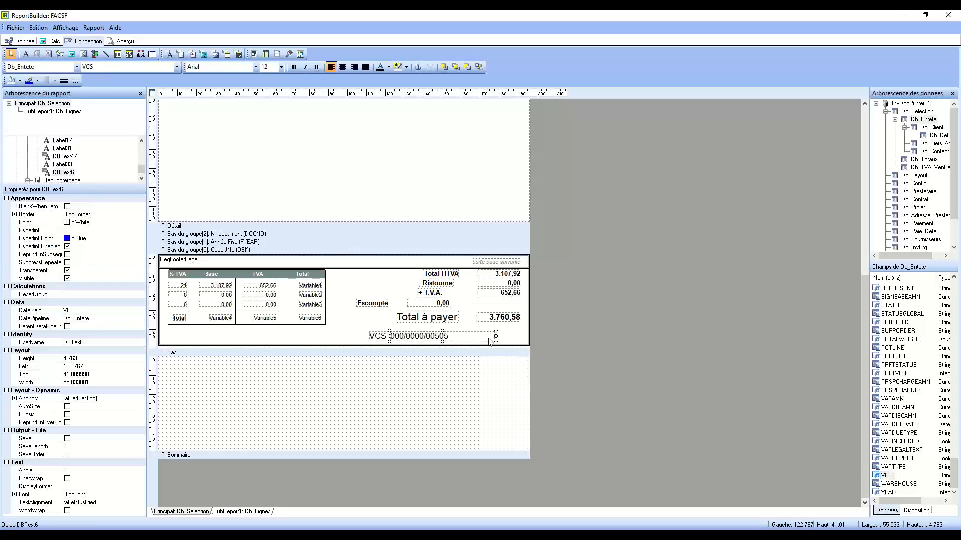
pyautogui.moveTo(495, 337)
pyautogui.mouseDown()
pyautogui.moveTo(455, 337)
pyautogui.moveTo(496, 334)
pyautogui.mouseUp()
# Change the VCS label's caption to "communication :", widen it to about 33 mm and align it beside the VCS value
pyautogui.click(379, 336)
pyautogui.click(40, 69)
pyautogui.write('communication :')
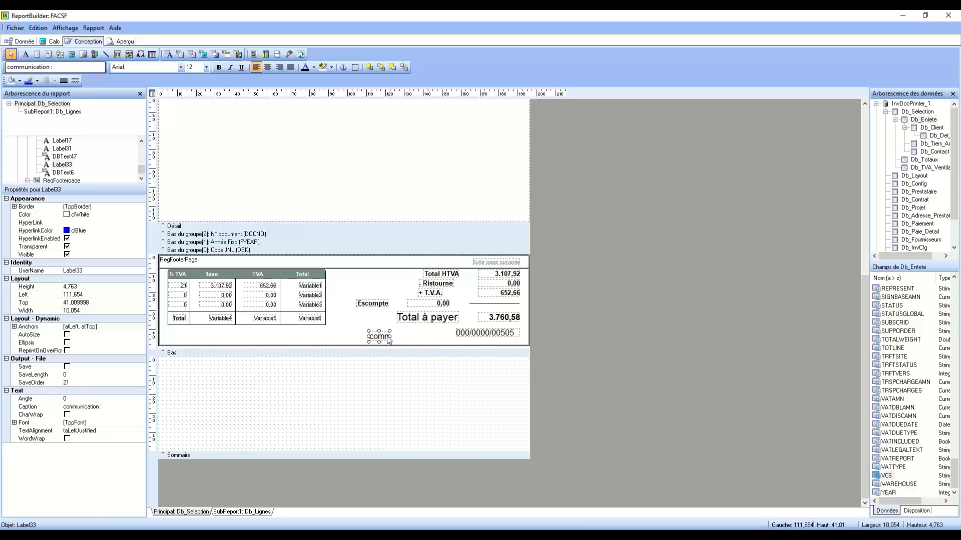
pyautogui.moveTo(390, 337); pyautogui.dragTo(449, 332)
# Reduce the font size of both the communication label and the VCS value
pyautogui.keyDown('shift'); pyautogui.click(485, 333); pyautogui.keyUp('shift')
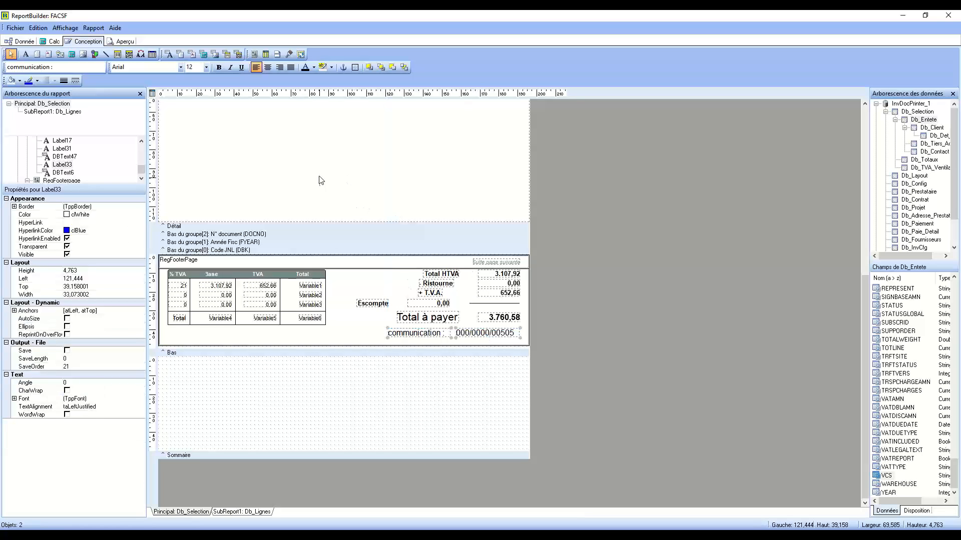
pyautogui.click(206, 68)
pyautogui.click(195, 95)
pyautogui.click(428, 344)
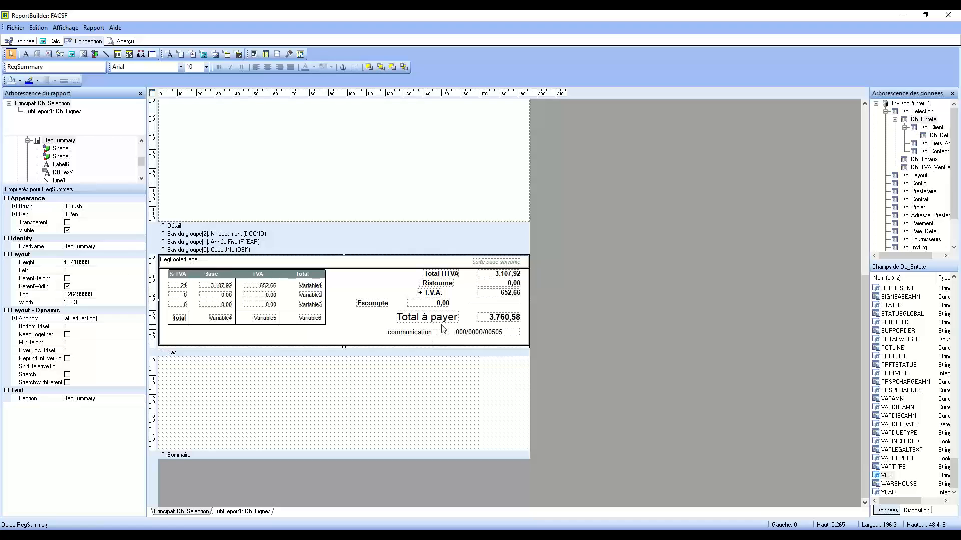
# Check the footer in the invoice preview, and close the report designer and document designs, saving the FACSF layout
pyautogui.click(125, 42)
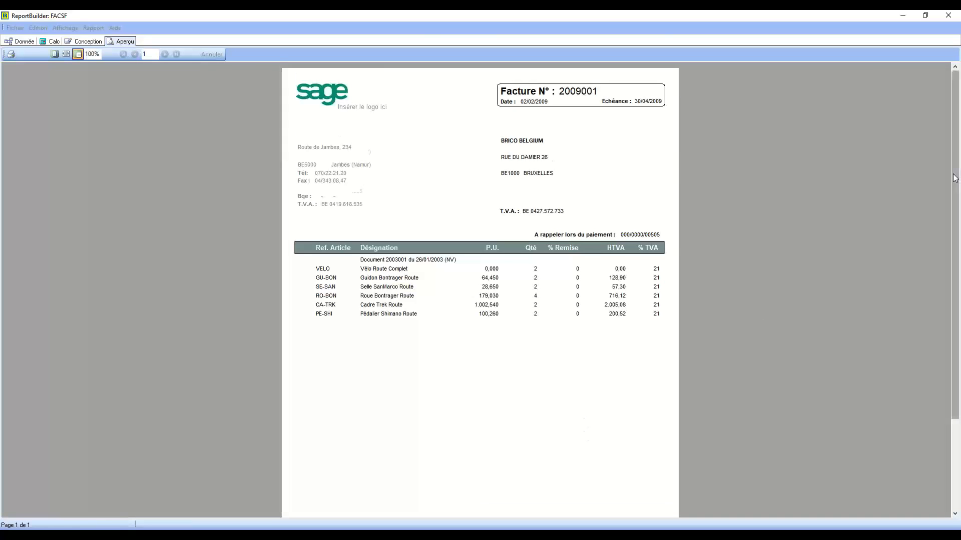
pyautogui.scroll(-3, 682, 437)
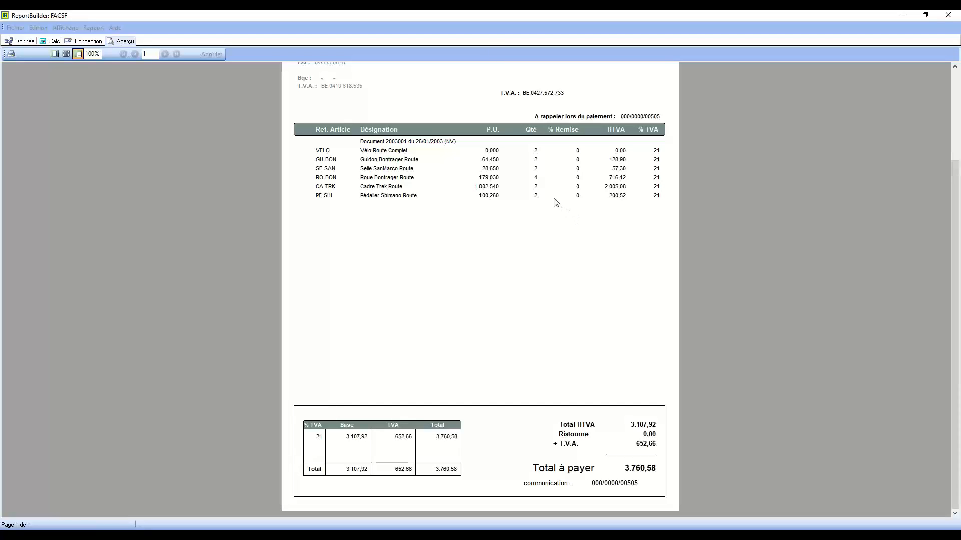
pyautogui.click(948, 16)
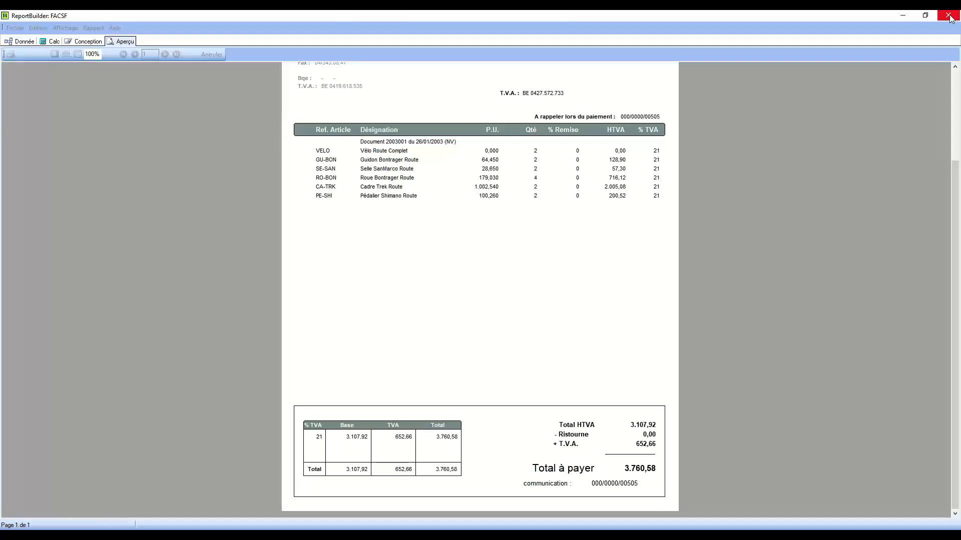
pyautogui.click(434, 301)
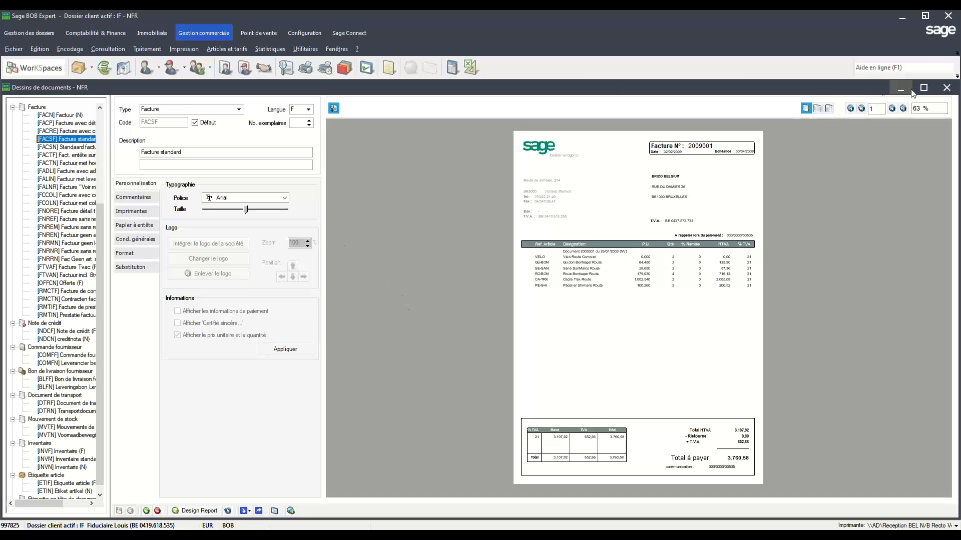
pyautogui.click(946, 88)
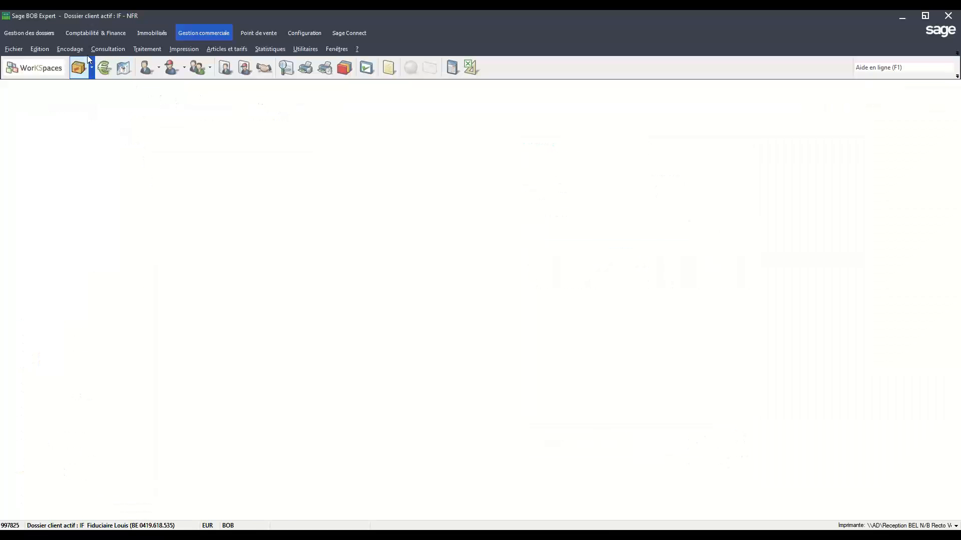
# Start a new customer invoice in the FAC journal dated 21/09/2010, accepting the out-of-sequence date
pyautogui.click(71, 49)
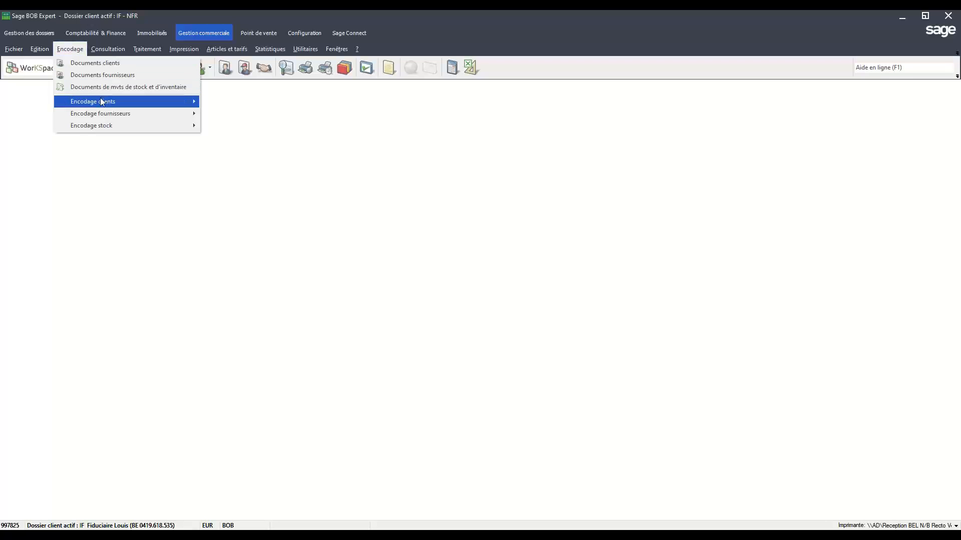
pyautogui.moveTo(103, 101)
pyautogui.click(233, 139)
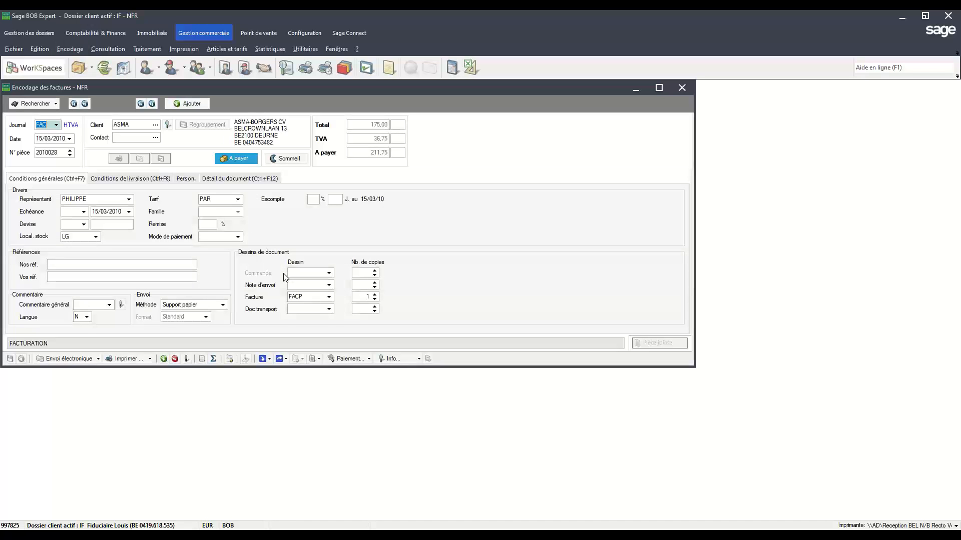
pyautogui.click(190, 105)
pyautogui.click(59, 142)
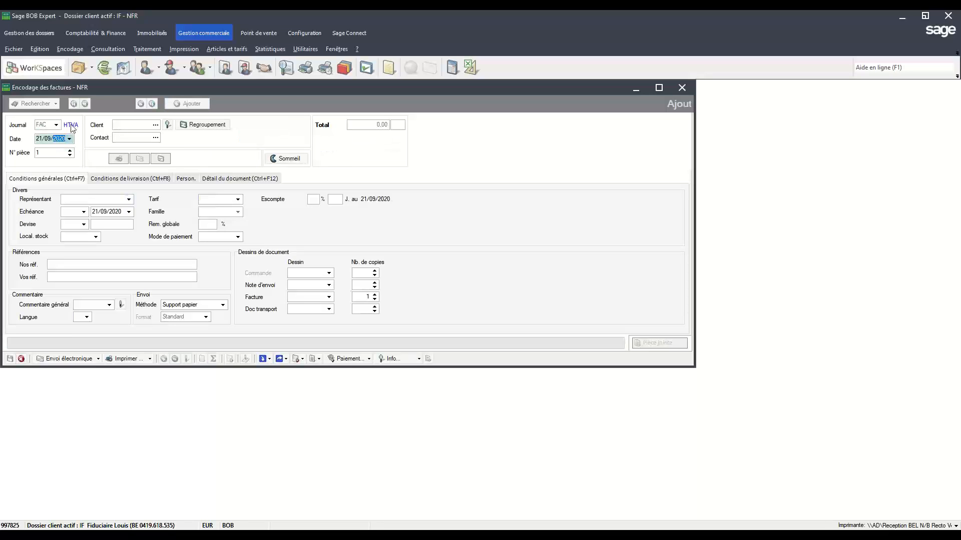
pyautogui.press('Tab')
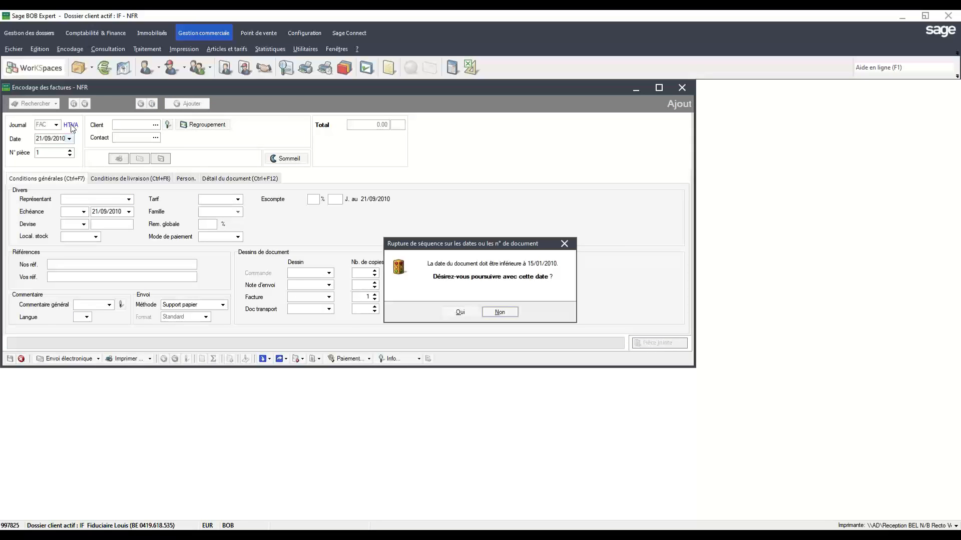
pyautogui.click(456, 311)
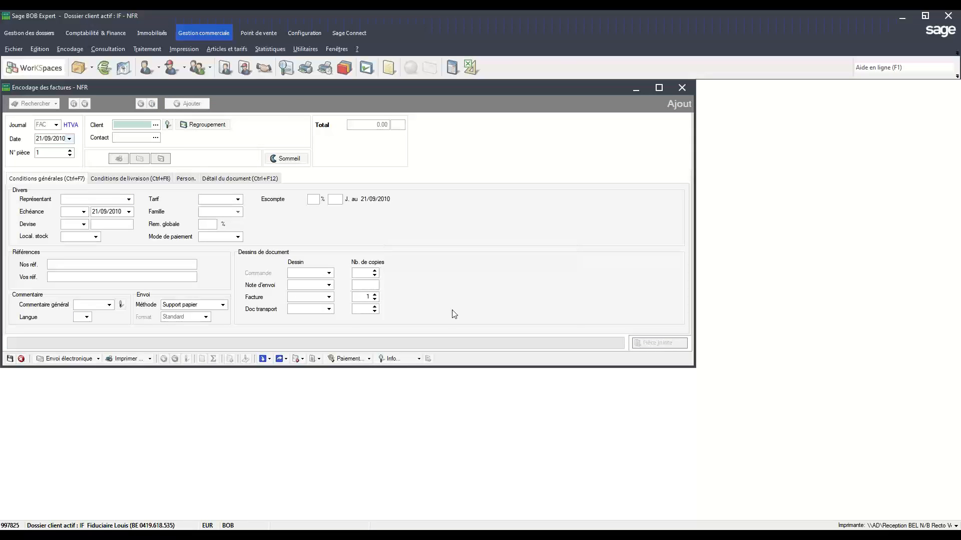
# Select ASMA as the invoice's customer and check the structured communication for the "Nos réf." field
pyautogui.click(155, 125)
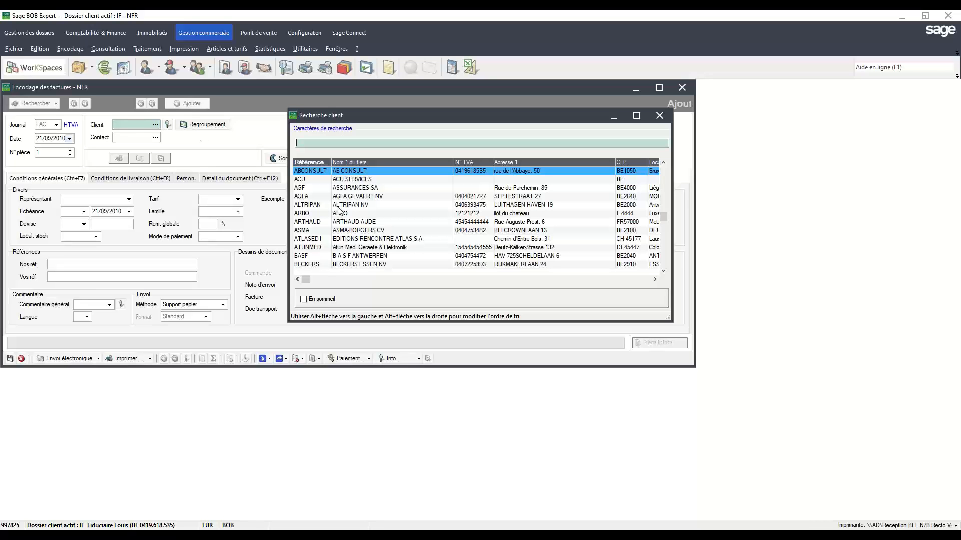
pyautogui.doubleClick(352, 231)
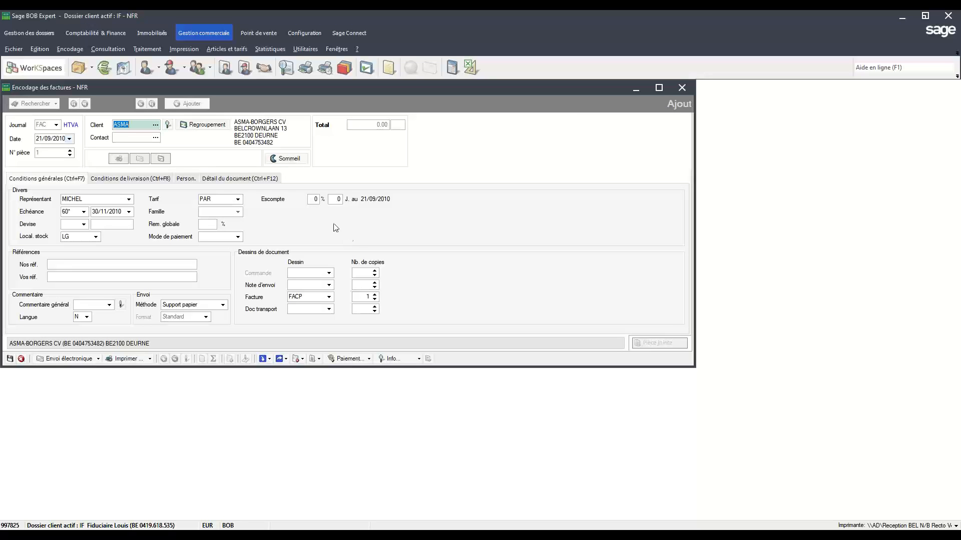
pyautogui.click(101, 264)
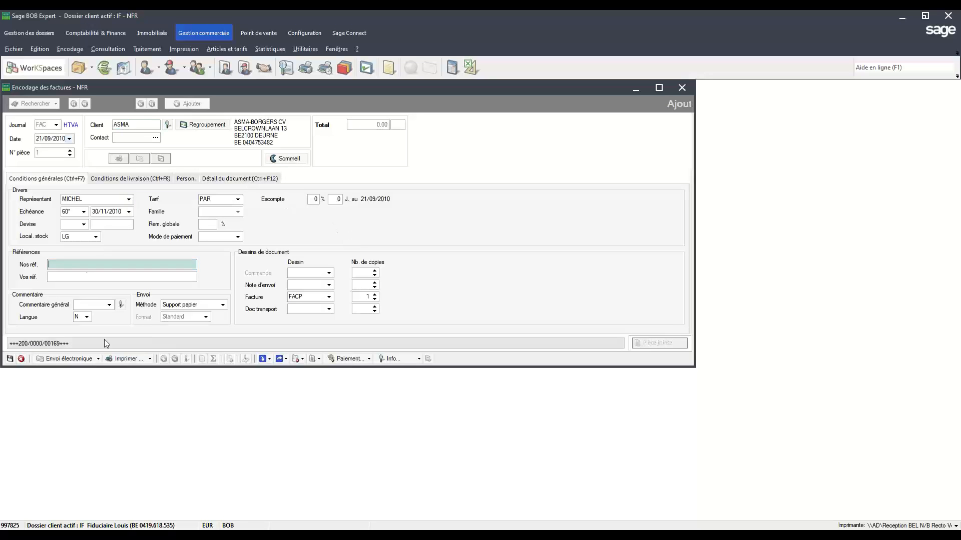